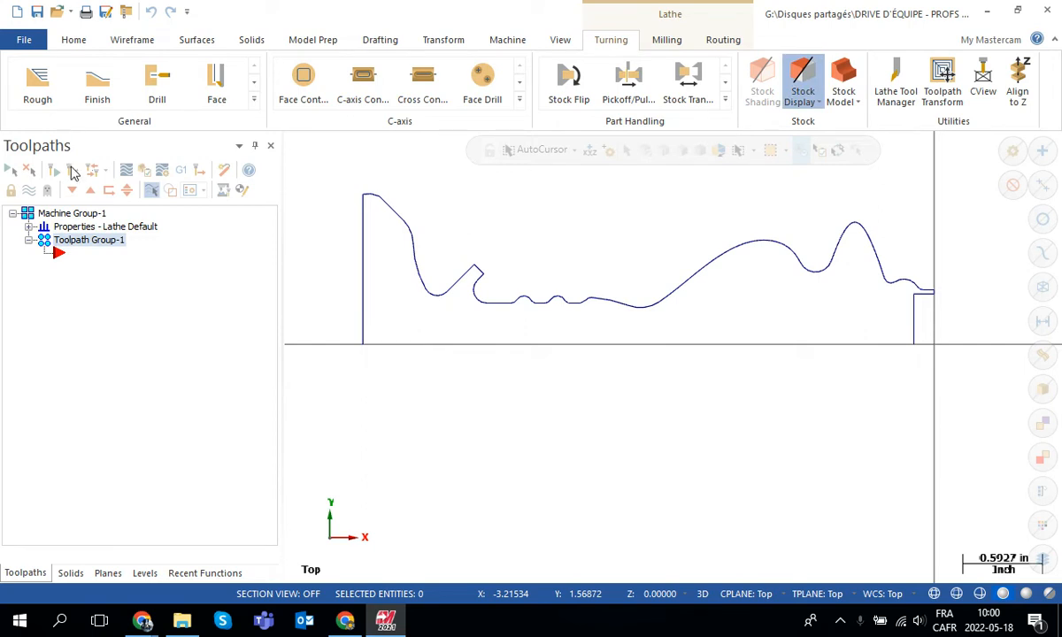
Step: Set the +D+Z plane as the construction and tool plane, keeping Top as the WCS
{"action": "left_click", "coordinate": [108, 574]}
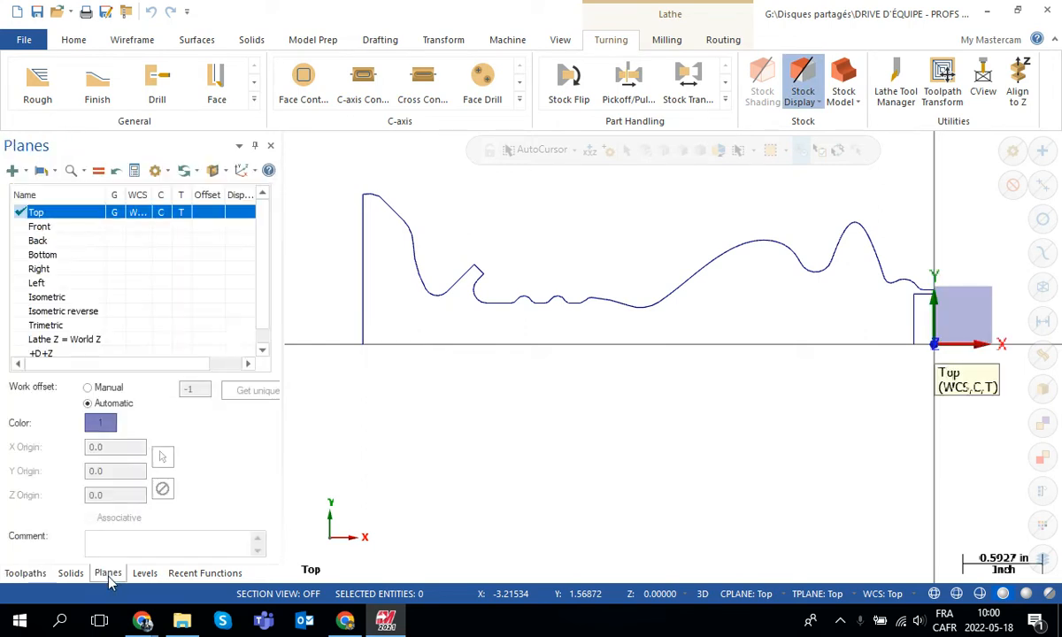
{"action": "left_click_drag", "start_coordinate": [264, 240], "coordinate": [268, 254]}
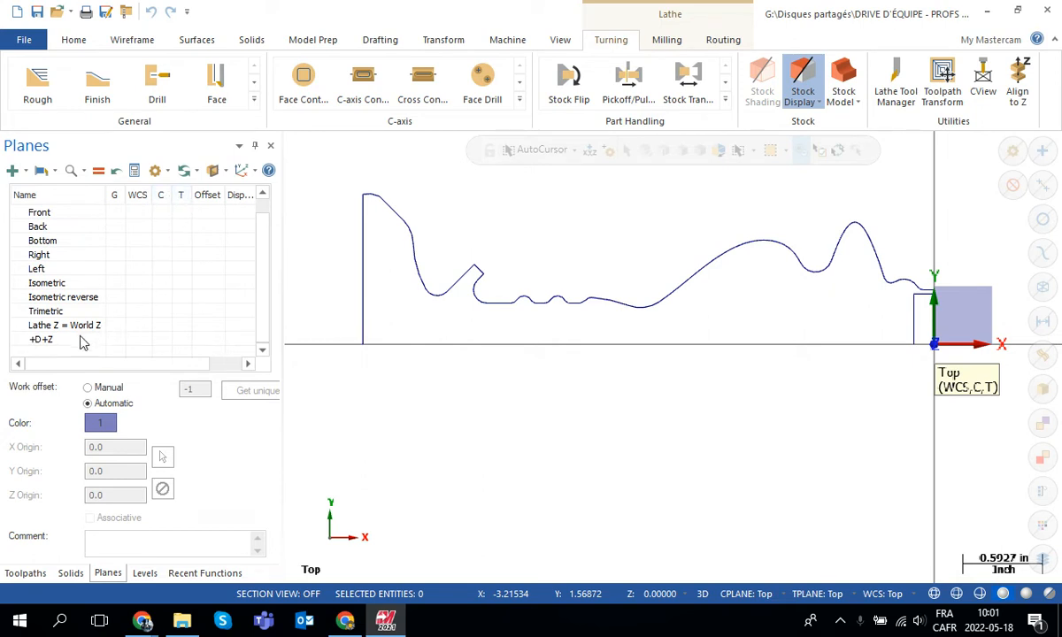
{"action": "left_click", "coordinate": [158, 340]}
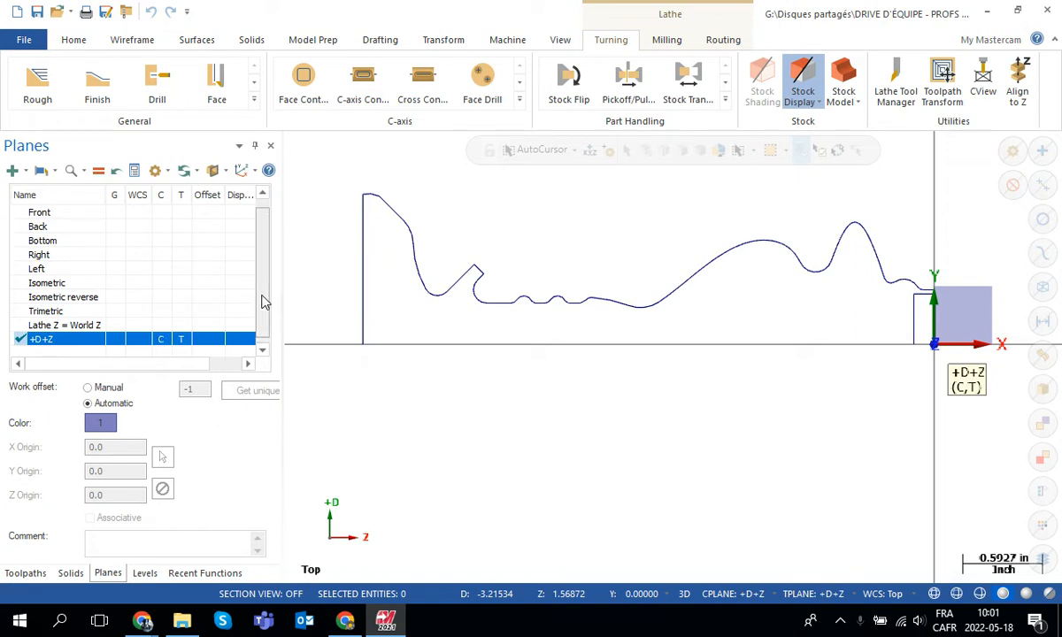
{"action": "left_click_drag", "start_coordinate": [263, 296], "coordinate": [262, 280]}
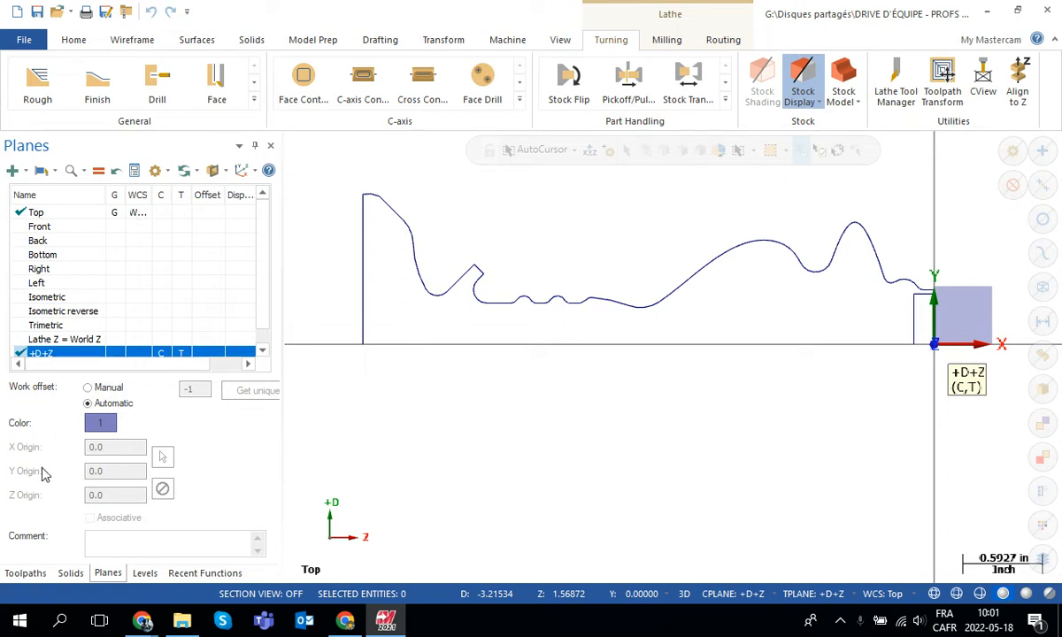
Step: In the machine group's tool settings, set default program number 3456 and enable sequential tool numbering and duplicate tool number warnings
{"action": "left_click", "coordinate": [26, 573]}
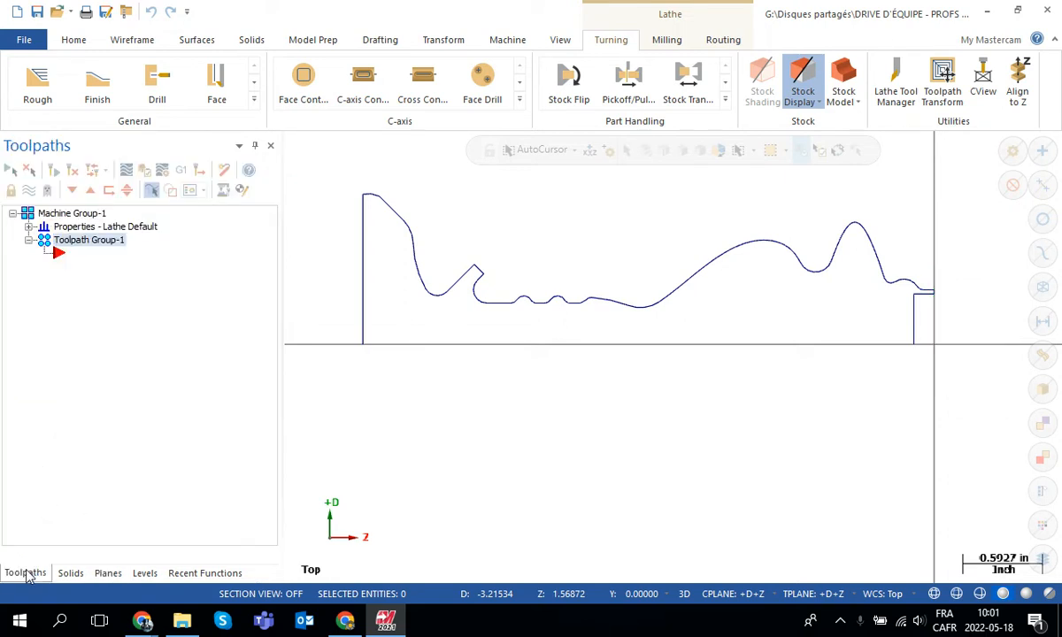
{"action": "left_click", "coordinate": [29, 227]}
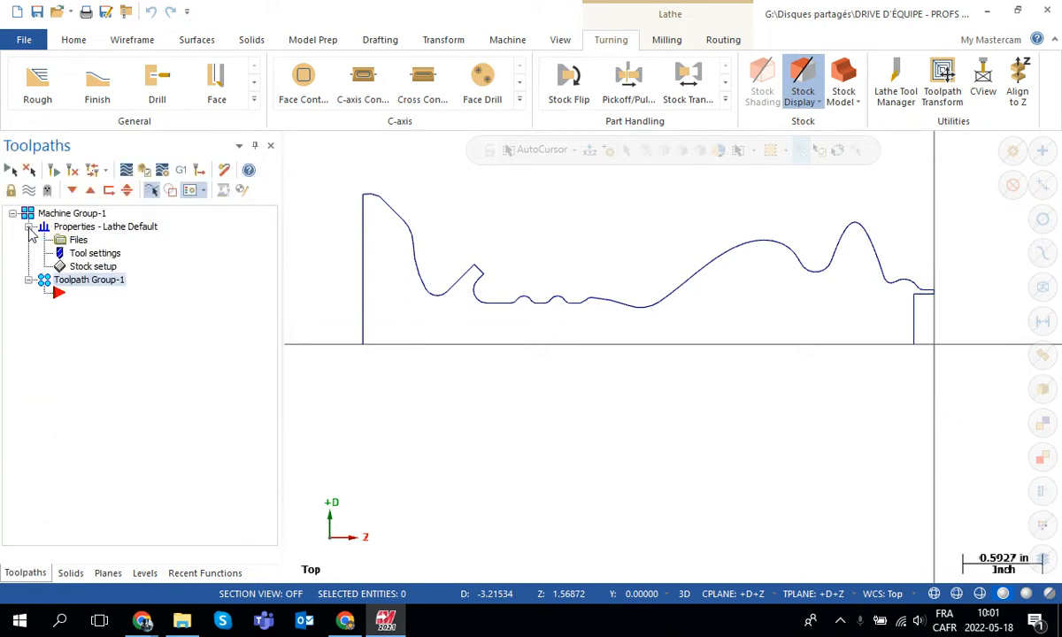
{"action": "double_click", "coordinate": [93, 254]}
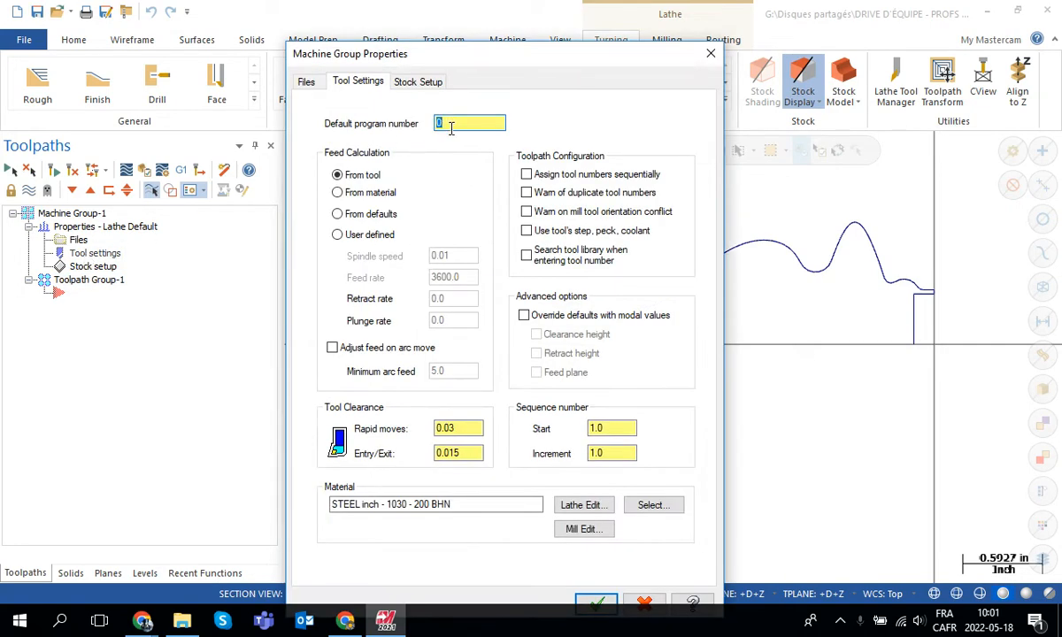
{"action": "type", "text": "3456"}
{"action": "left_click", "coordinate": [526, 175]}
{"action": "left_click", "coordinate": [526, 193]}
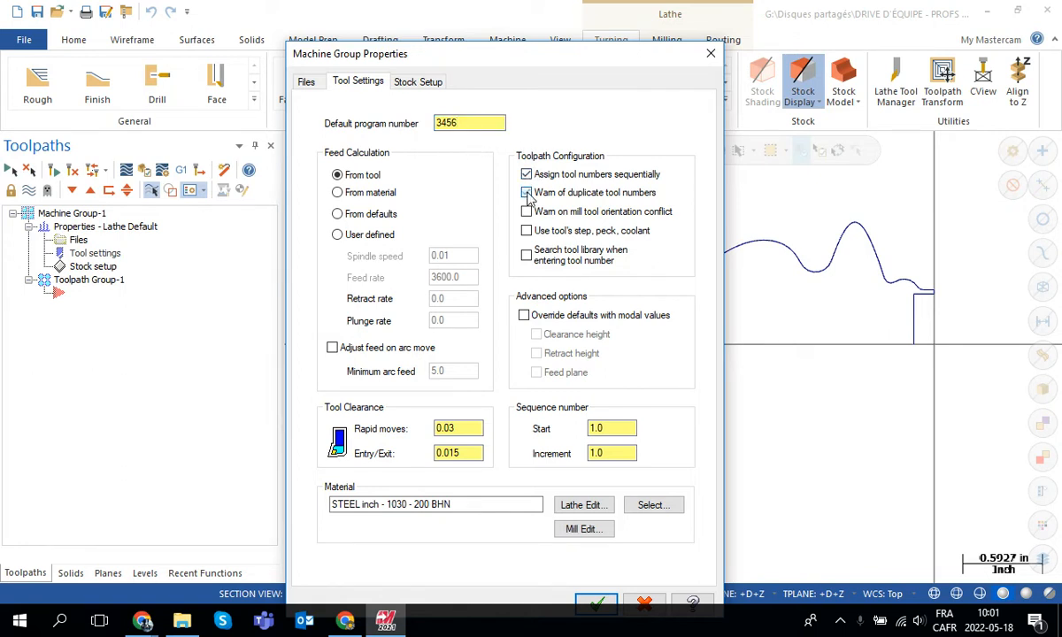
Step: Override the defaults with modal values for clearance height and retract height
{"action": "left_click", "coordinate": [524, 316]}
{"action": "left_click", "coordinate": [536, 335]}
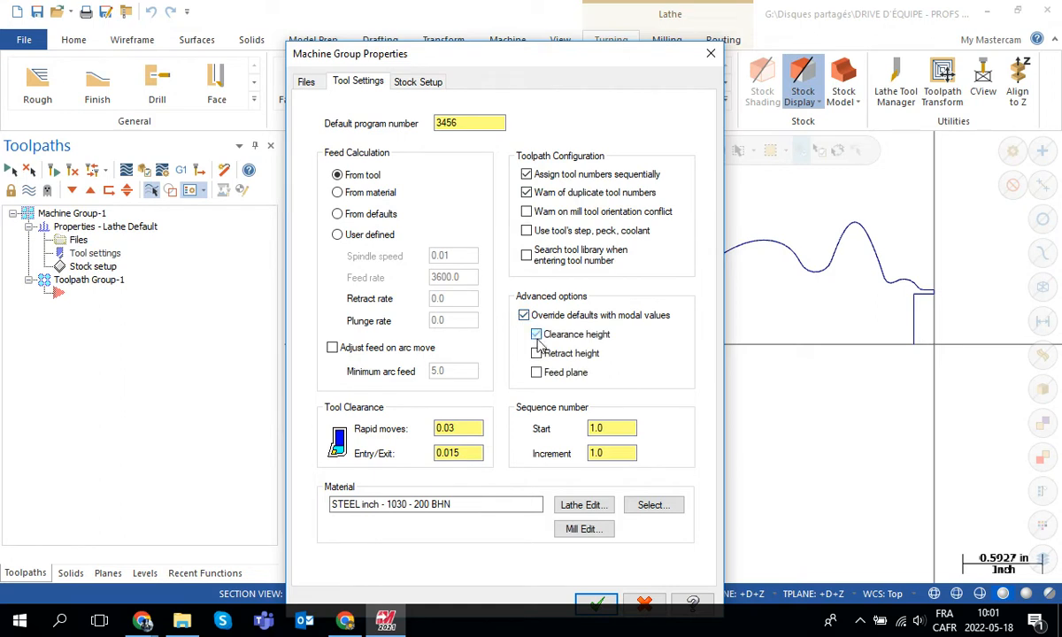
{"action": "left_click", "coordinate": [537, 353]}
Step: Define the left spindle's cylindrical stock by picking its OD from the profile's largest arc and rounding it to 2.25
{"action": "left_click", "coordinate": [415, 84]}
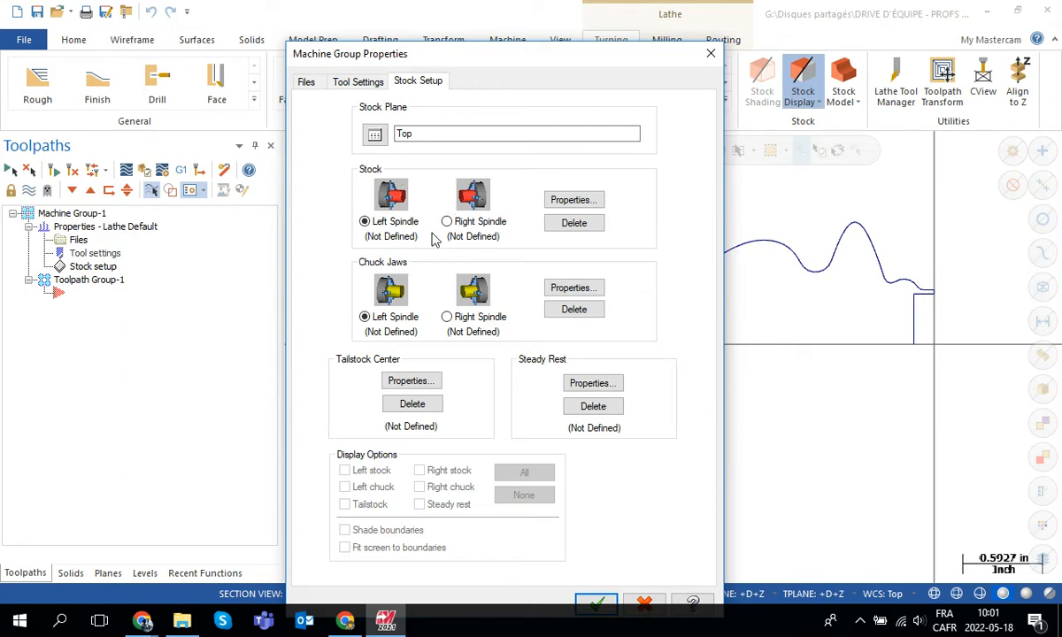
{"action": "left_click", "coordinate": [571, 200]}
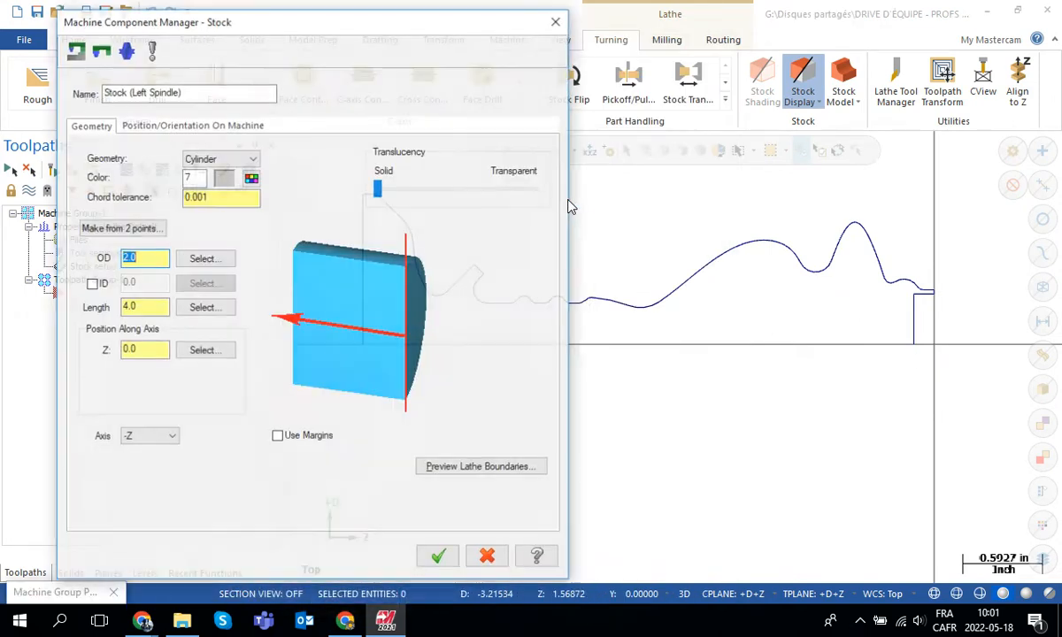
{"action": "left_click_drag", "start_coordinate": [429, 31], "coordinate": [746, 404]}
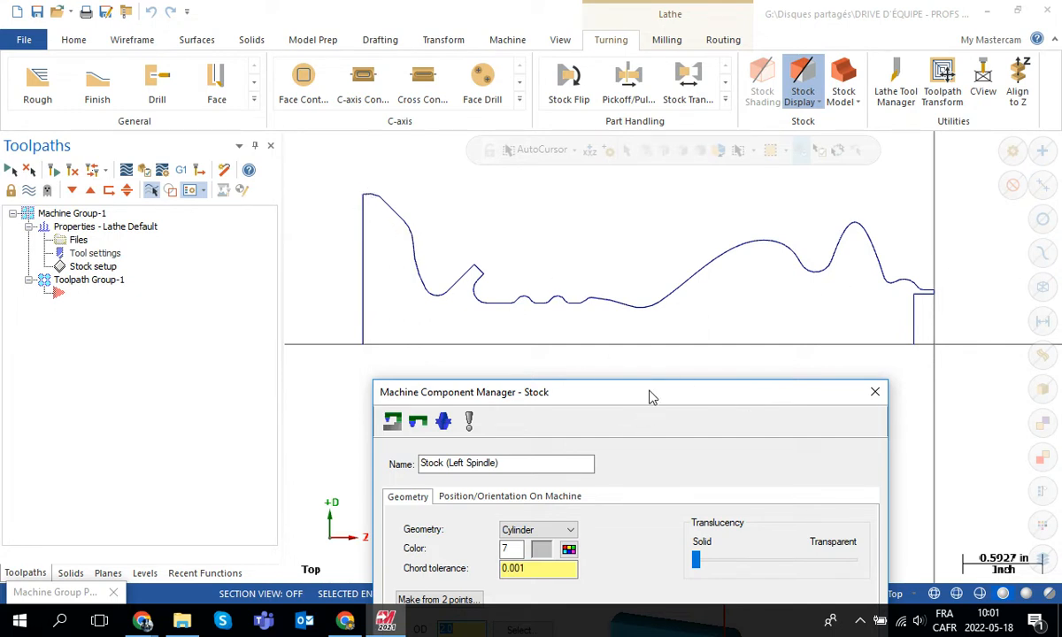
{"action": "left_click_drag", "start_coordinate": [650, 396], "coordinate": [306, 18]}
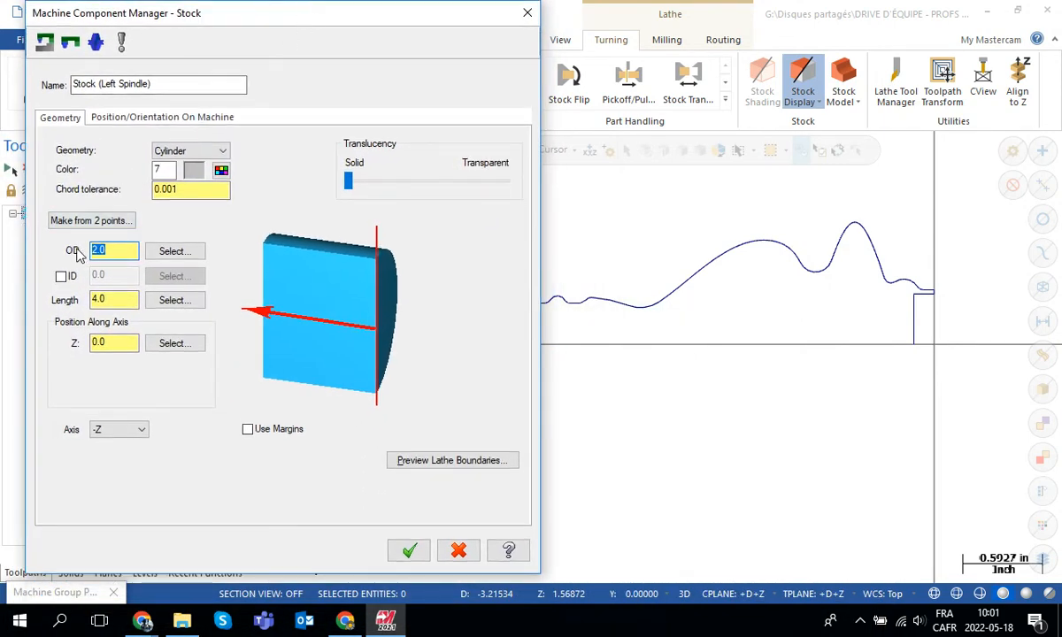
{"action": "left_click", "coordinate": [174, 251]}
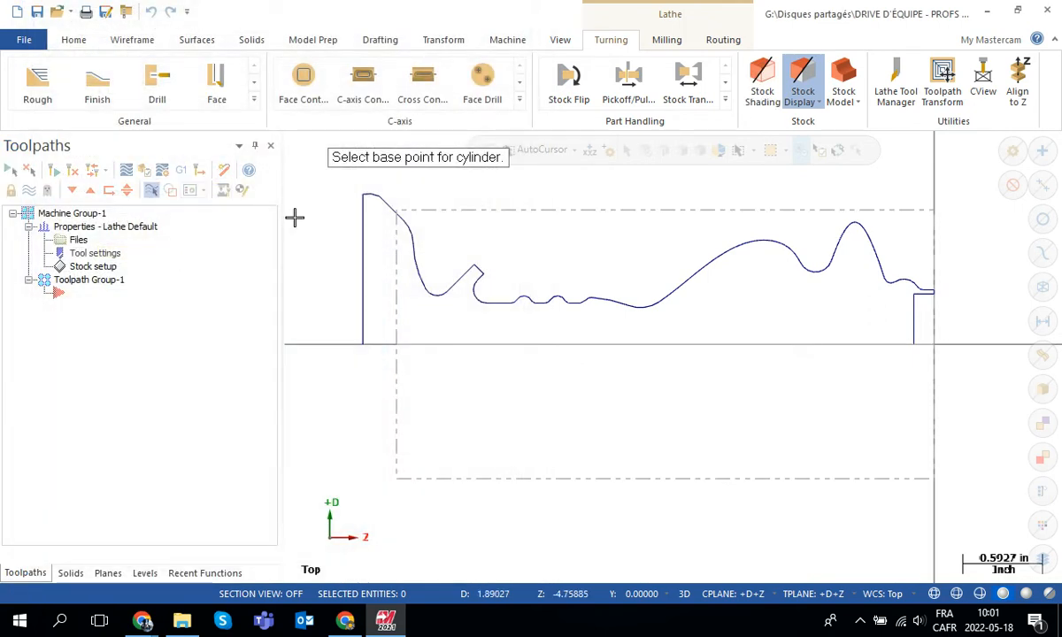
{"action": "scroll", "coordinate": [372, 197], "scroll_direction": "up", "scroll_amount": 10}
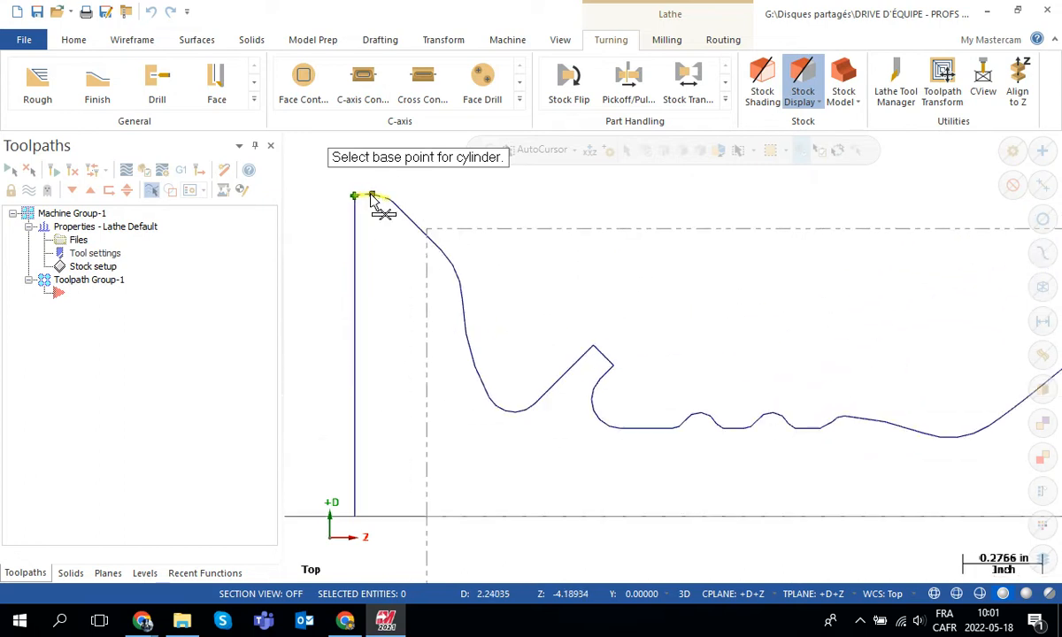
{"action": "scroll", "coordinate": [360, 193], "scroll_direction": "up", "scroll_amount": 2}
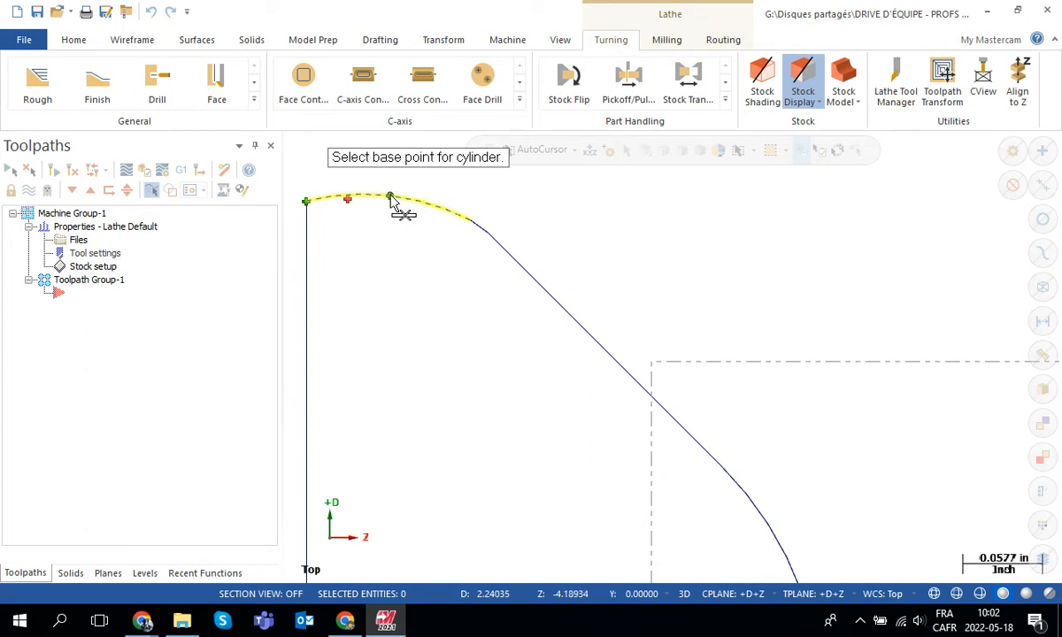
{"action": "left_click", "coordinate": [390, 197]}
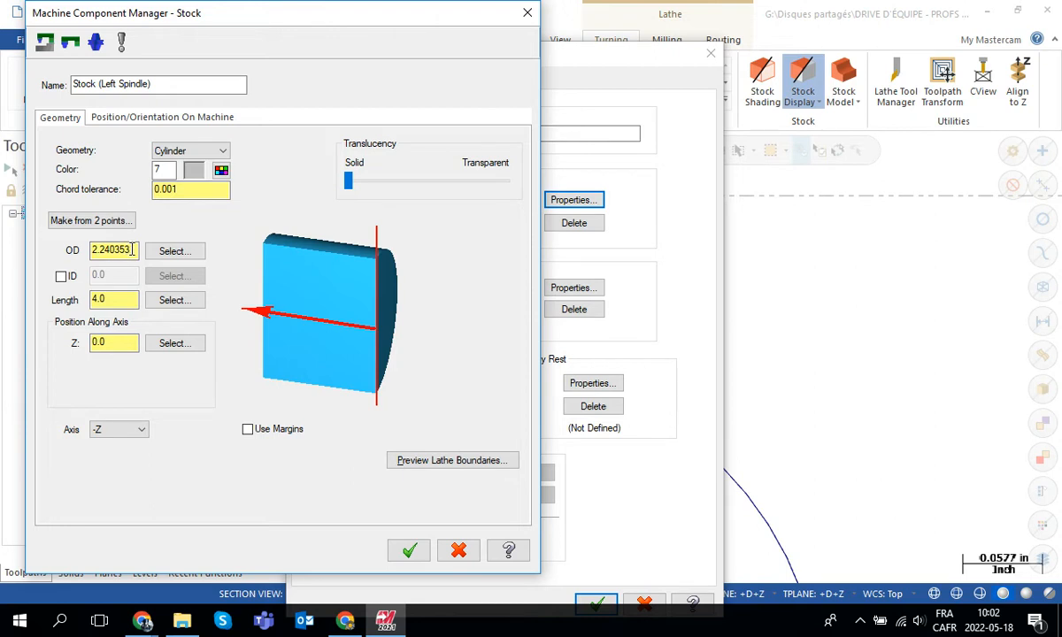
{"action": "left_click_drag", "start_coordinate": [132, 249], "coordinate": [99, 250]}
{"action": "type", "text": "25"}
{"action": "key", "text": "Return"}
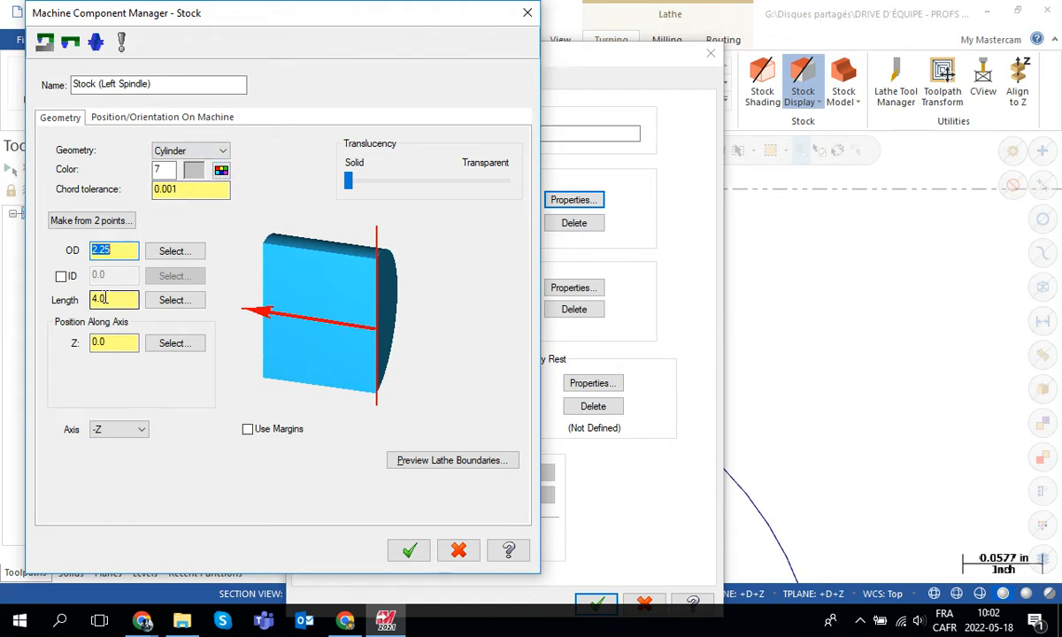
Step: Take the stock length from the distance between the part's front face and back face, and round it to 4.25
{"action": "right_click", "coordinate": [115, 300]}
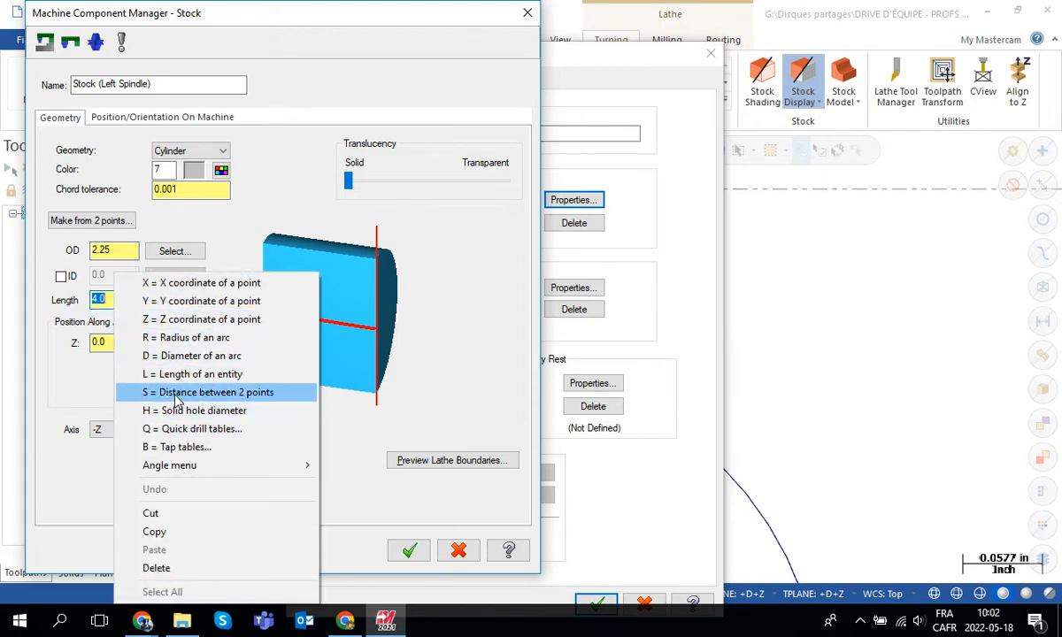
{"action": "left_click", "coordinate": [245, 397]}
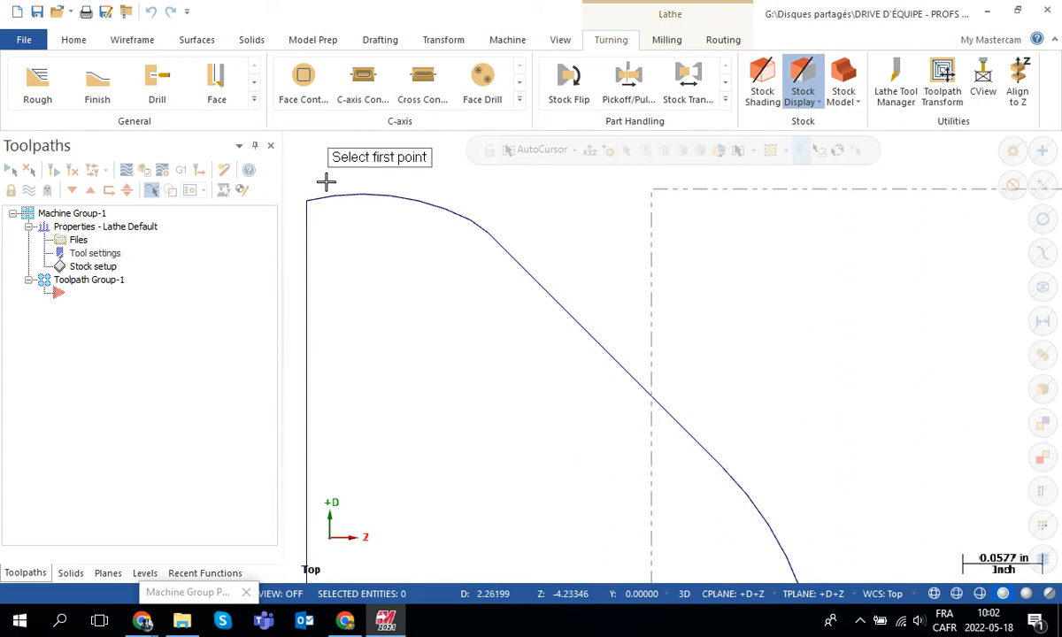
{"action": "scroll", "coordinate": [400, 303], "scroll_direction": "up", "scroll_amount": 2}
{"action": "scroll", "coordinate": [406, 301], "scroll_direction": "down", "scroll_amount": 10}
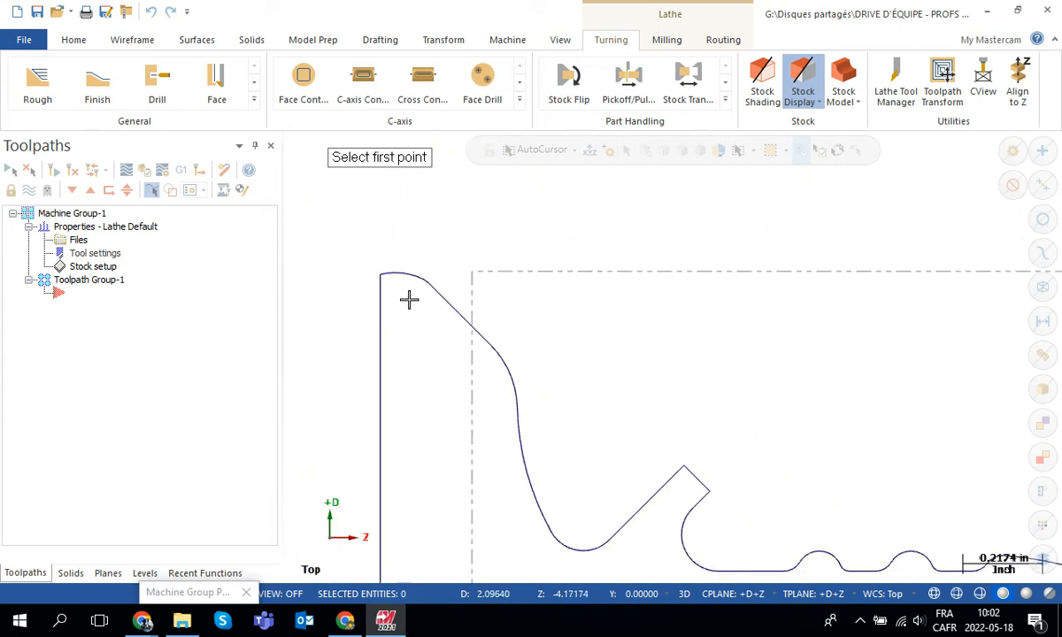
{"action": "middle_click_drag", "start_coordinate": [836, 373], "coordinate": [449, 346]}
{"action": "scroll", "coordinate": [687, 363], "scroll_direction": "up", "scroll_amount": 2}
{"action": "scroll", "coordinate": [687, 363], "scroll_direction": "up", "scroll_amount": 12}
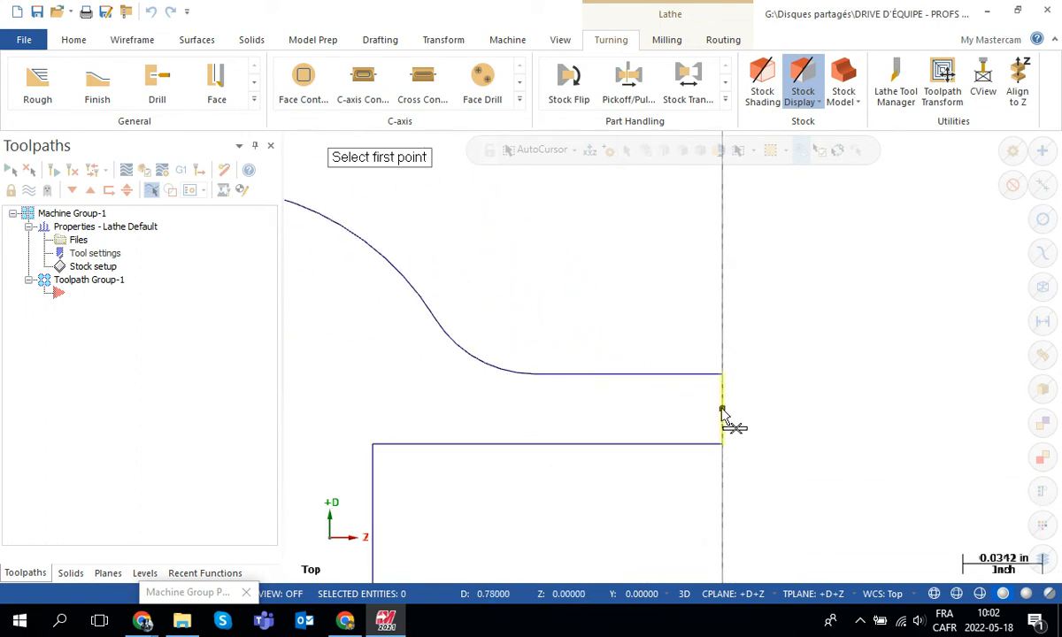
{"action": "left_click", "coordinate": [722, 410]}
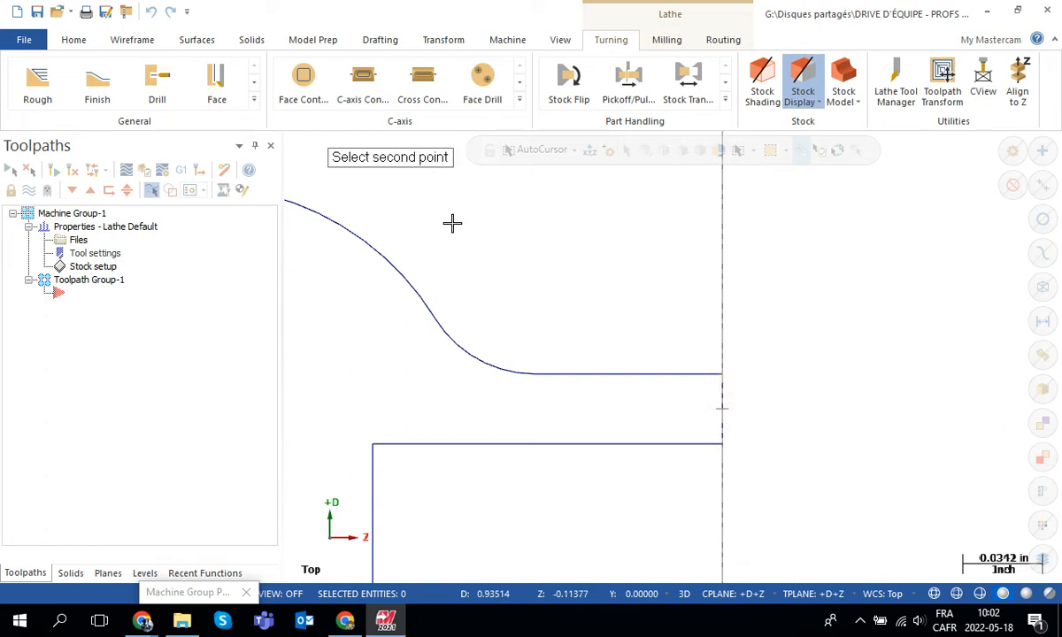
{"action": "scroll", "coordinate": [388, 248], "scroll_direction": "down", "scroll_amount": 6}
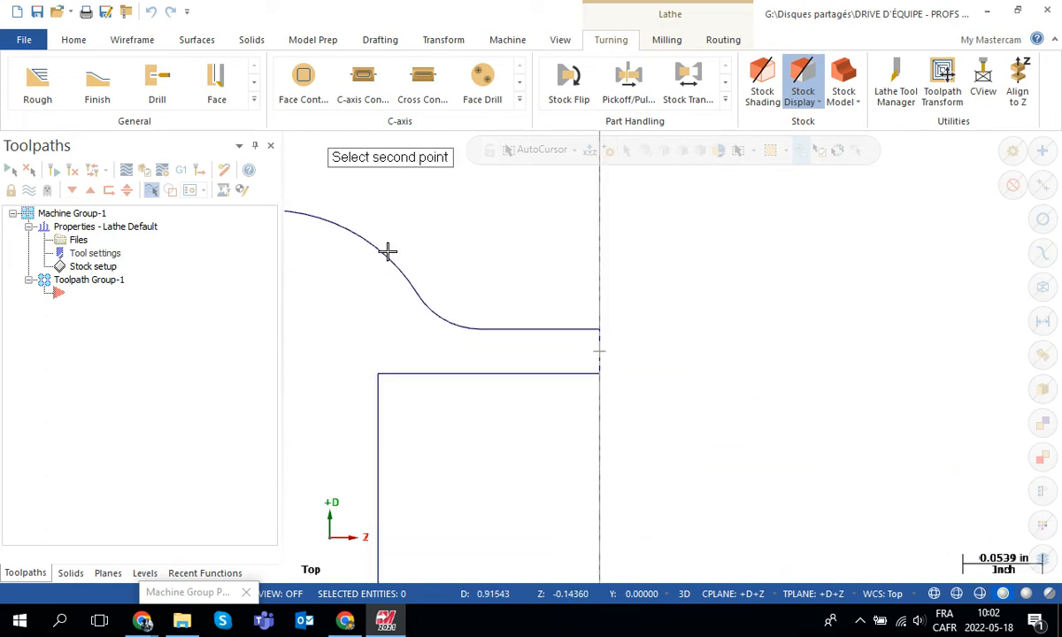
{"action": "scroll", "coordinate": [571, 279], "scroll_direction": "up", "scroll_amount": 3}
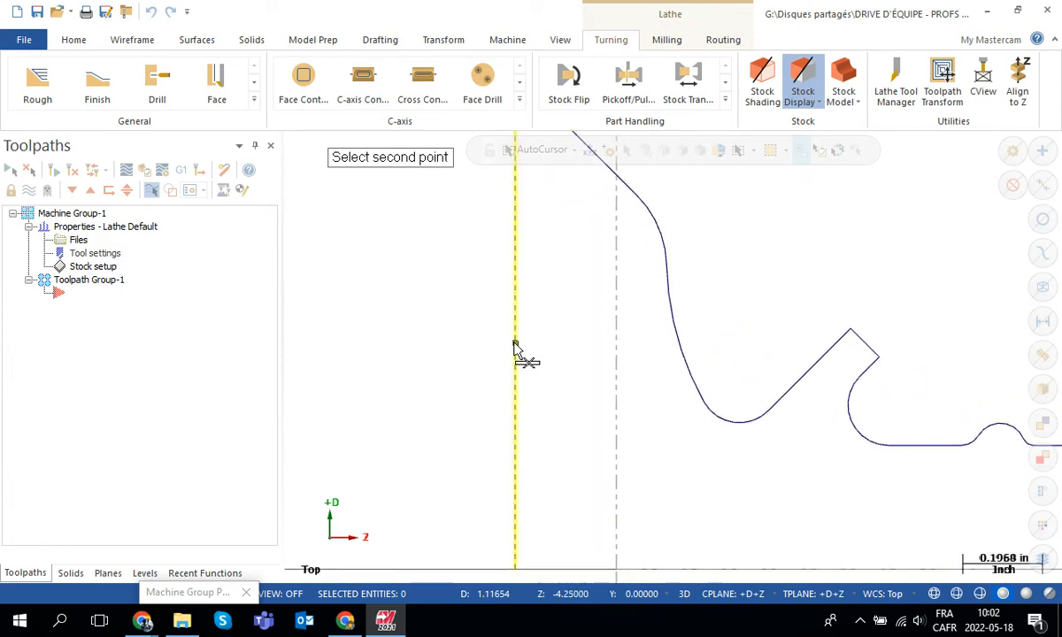
{"action": "left_click", "coordinate": [516, 348]}
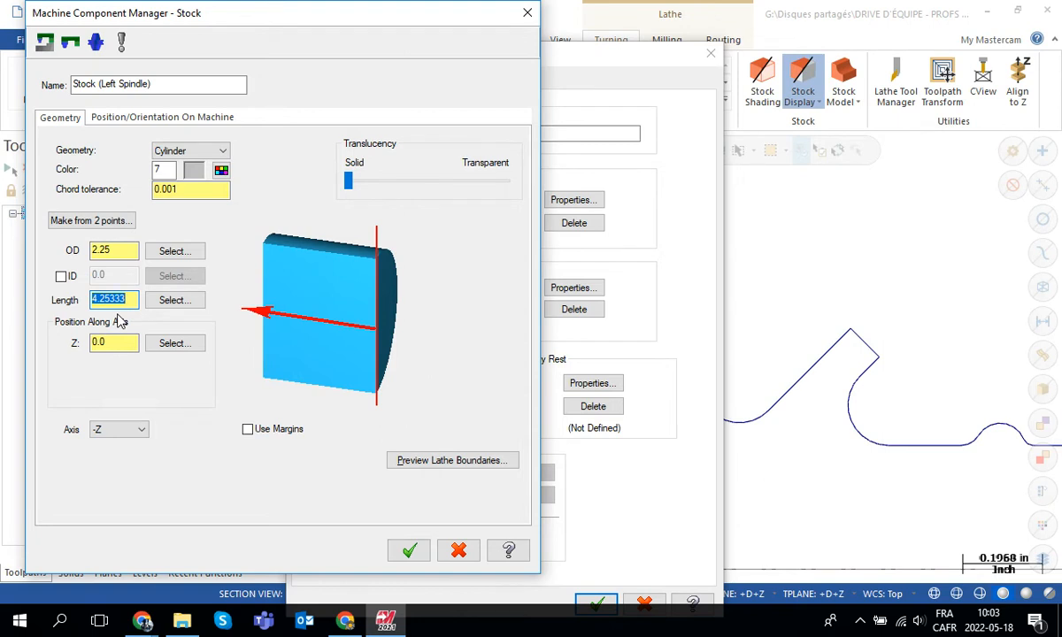
{"action": "left_click", "coordinate": [123, 301]}
{"action": "left_click_drag", "start_coordinate": [123, 299], "coordinate": [108, 299]}
{"action": "type", "text": "5"}
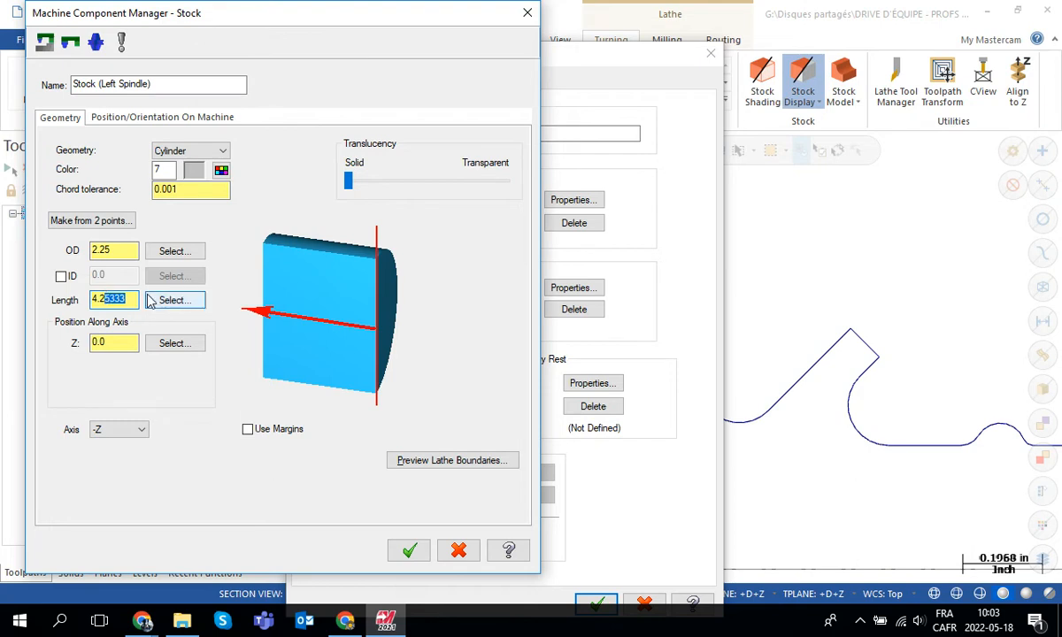
{"action": "key", "text": "Return"}
Step: Enable stock margins and set the OD margin to 0.125
{"action": "left_click", "coordinate": [248, 430]}
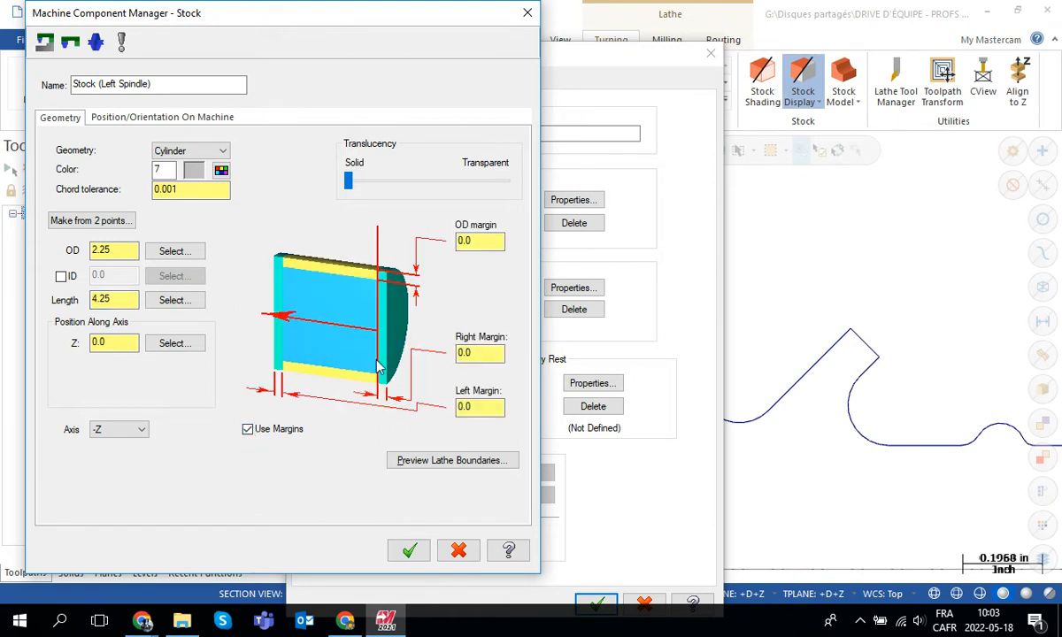
{"action": "left_click", "coordinate": [480, 241]}
{"action": "left_click_drag", "start_coordinate": [471, 241], "coordinate": [469, 240]}
{"action": "type", "text": "125"}
{"action": "key", "text": "Return"}
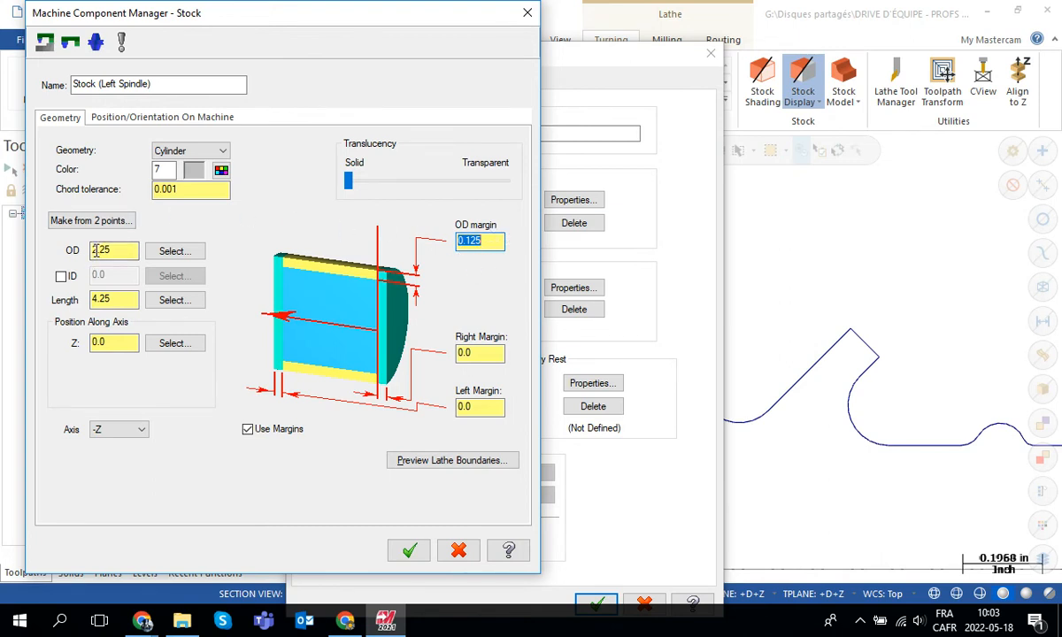
Step: Set the stock's right margin to 0.05 and left margin to 1, and accept the stock definition
{"action": "left_click", "coordinate": [478, 353]}
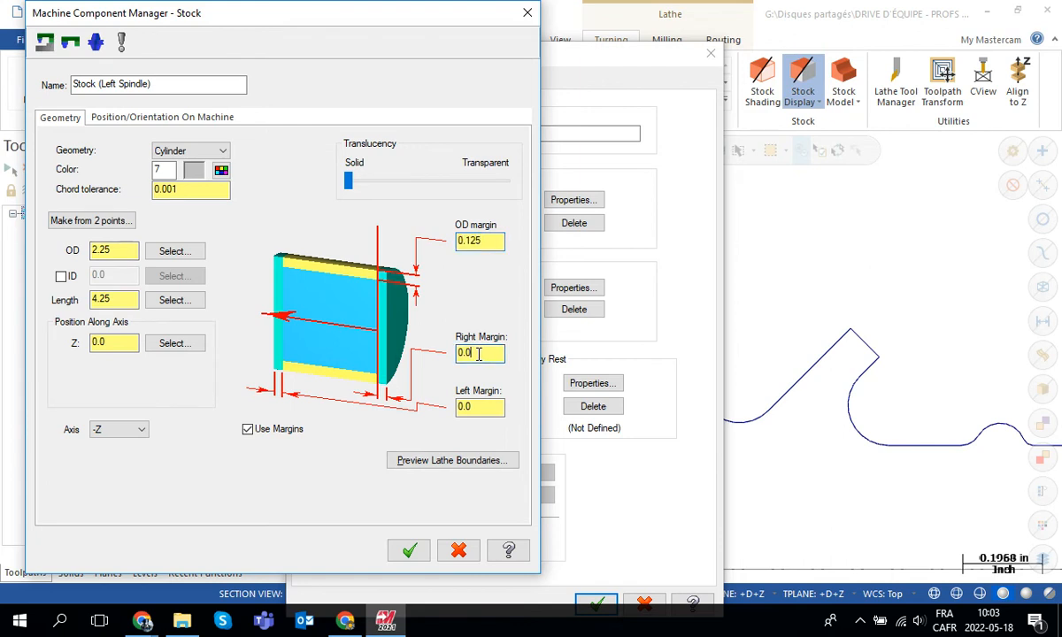
{"action": "type", "text": "50"}
{"action": "left_click", "coordinate": [473, 407]}
{"action": "type", "text": "1"}
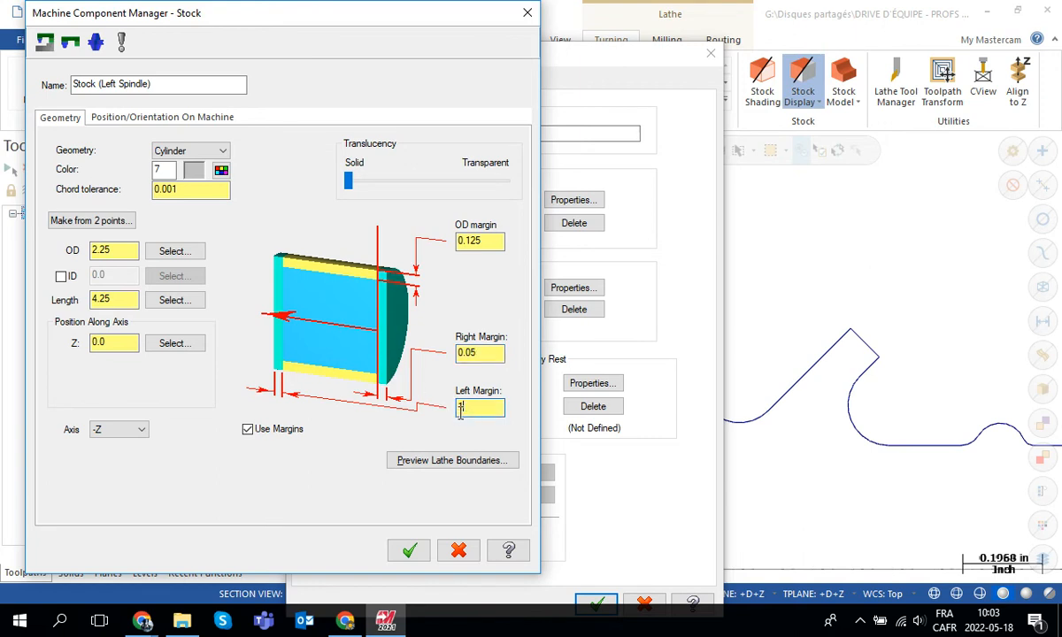
{"action": "key", "text": "Return"}
{"action": "left_click", "coordinate": [409, 550]}
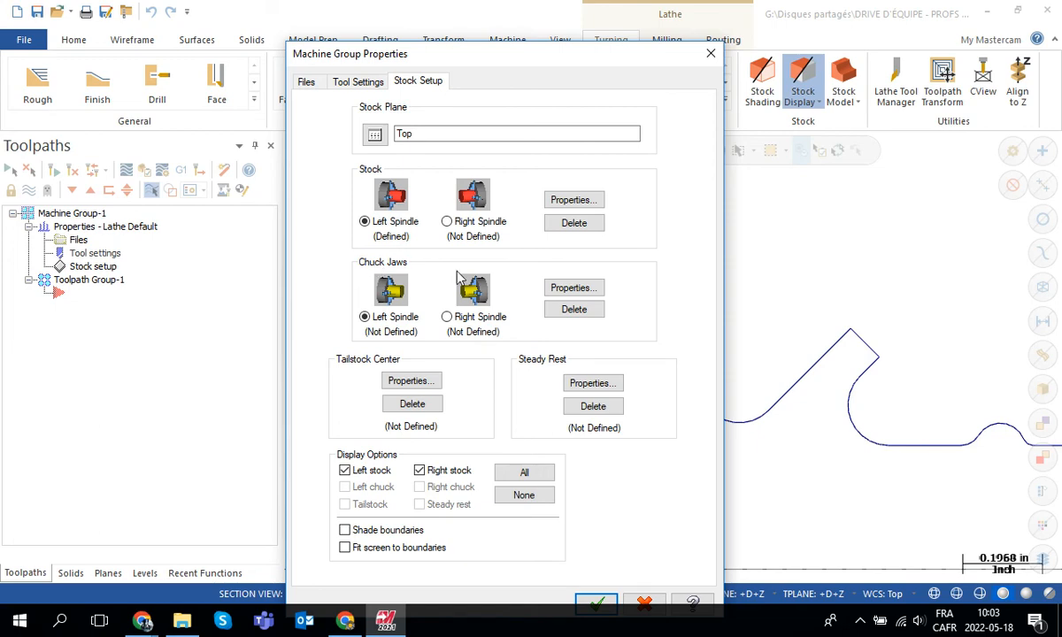
Step: Position the left spindle's chuck jaws from the stock, gripping on the maximum diameter with a grip length of 0.75
{"action": "left_click", "coordinate": [575, 288]}
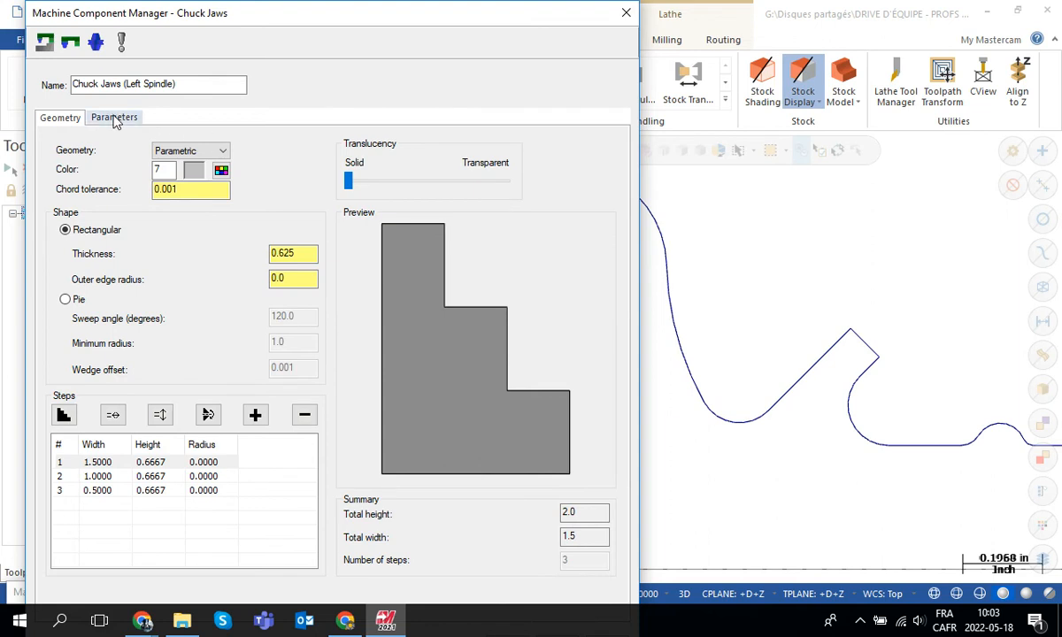
{"action": "left_click", "coordinate": [115, 118]}
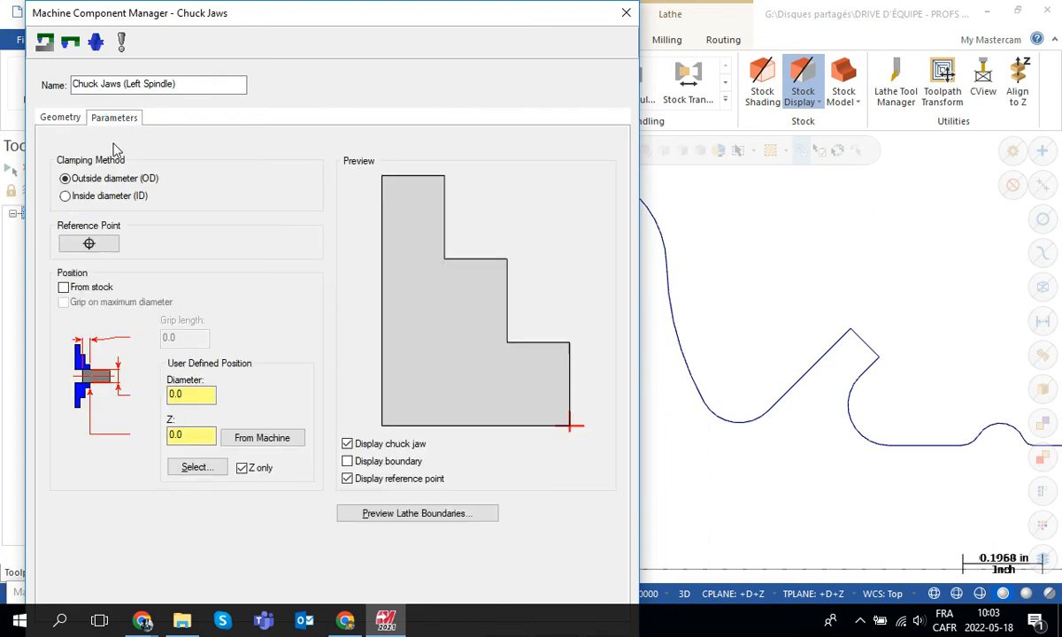
{"action": "left_click", "coordinate": [64, 289]}
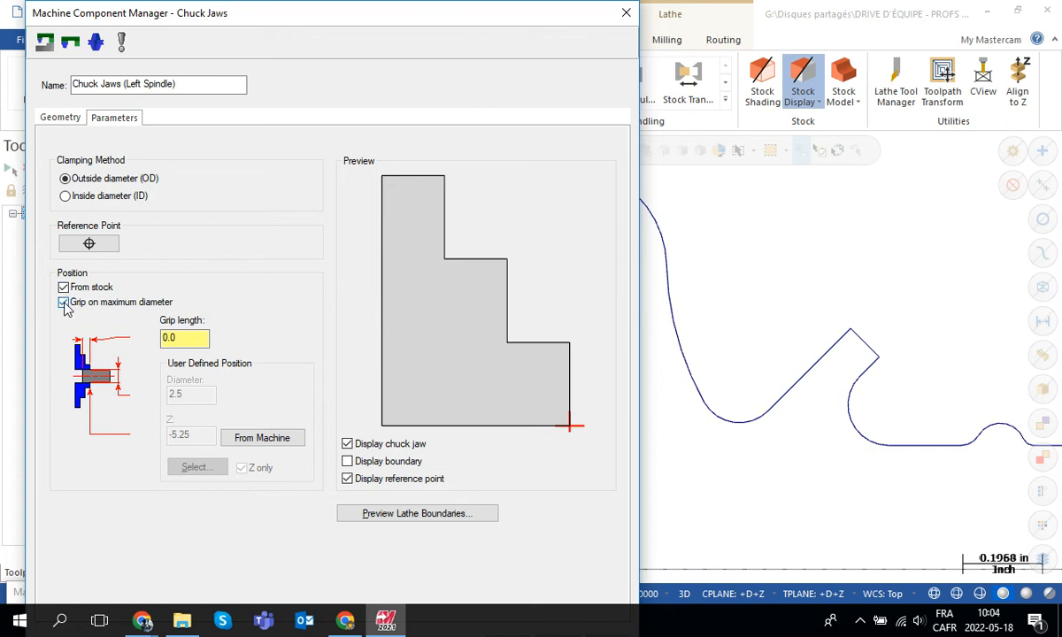
{"action": "double_click", "coordinate": [170, 338]}
{"action": "key", "text": "Return"}
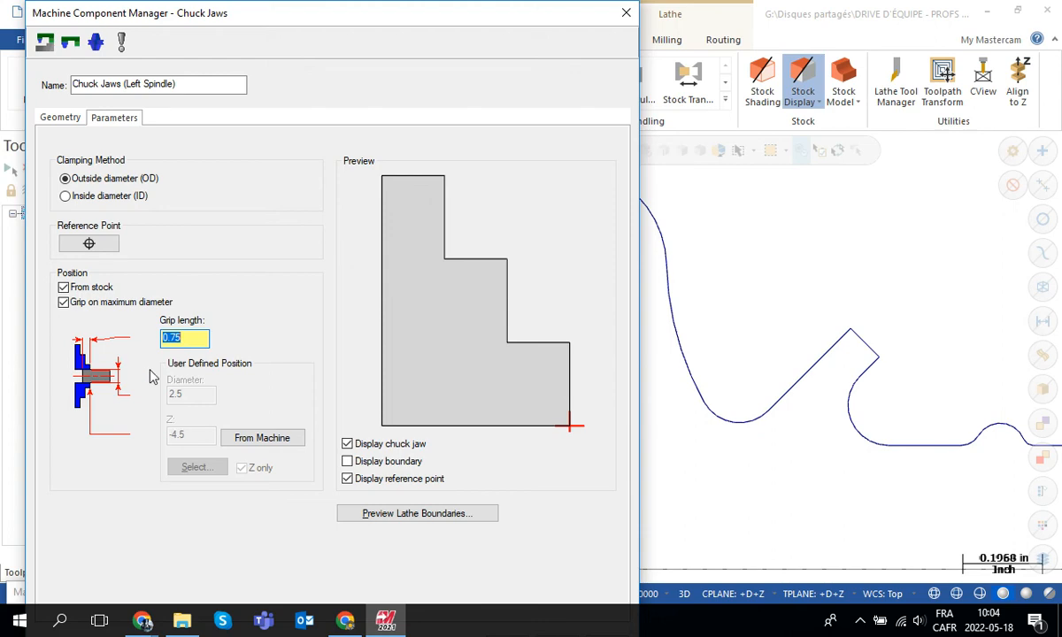
Step: Move the Windows taskbar clear of the dialog's lower edge and accept the chuck jaws definition and the machine group properties
{"action": "left_click_drag", "start_coordinate": [909, 584], "coordinate": [956, 524]}
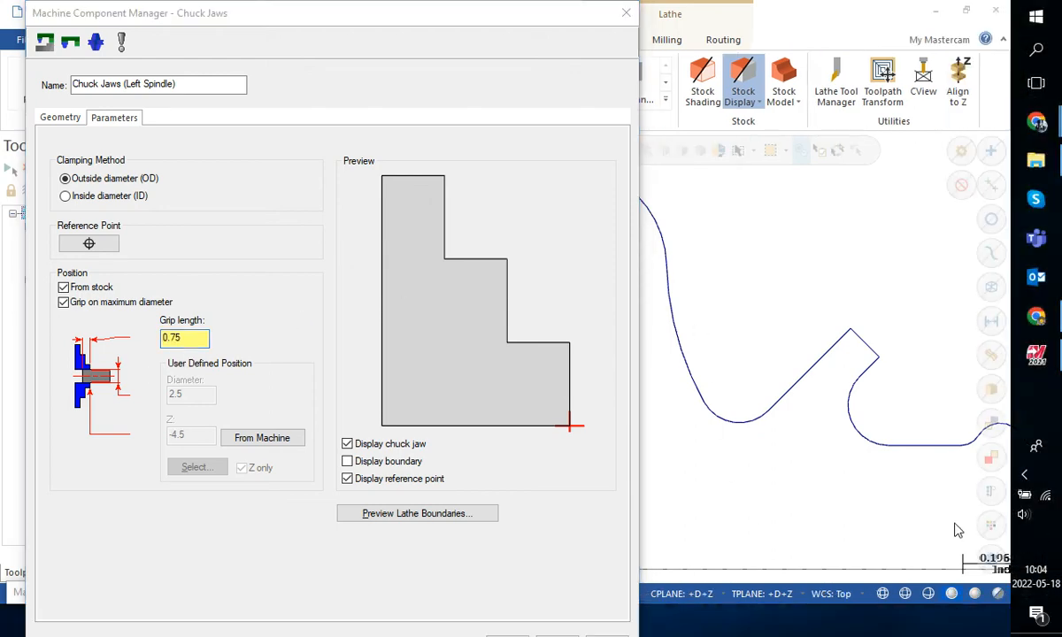
{"action": "left_click", "coordinate": [521, 628]}
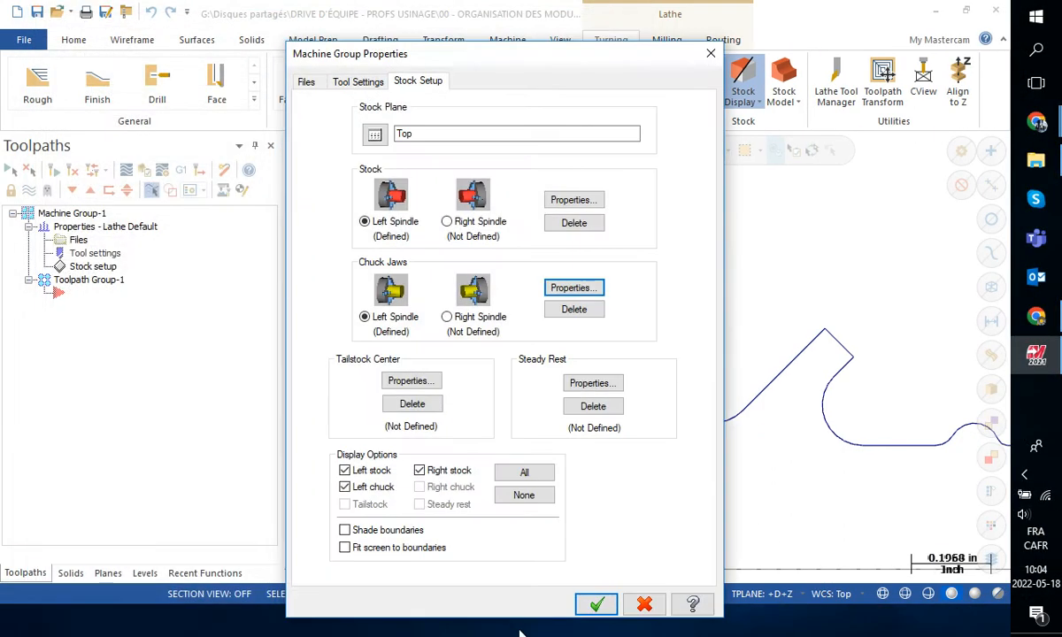
{"action": "left_click", "coordinate": [598, 605]}
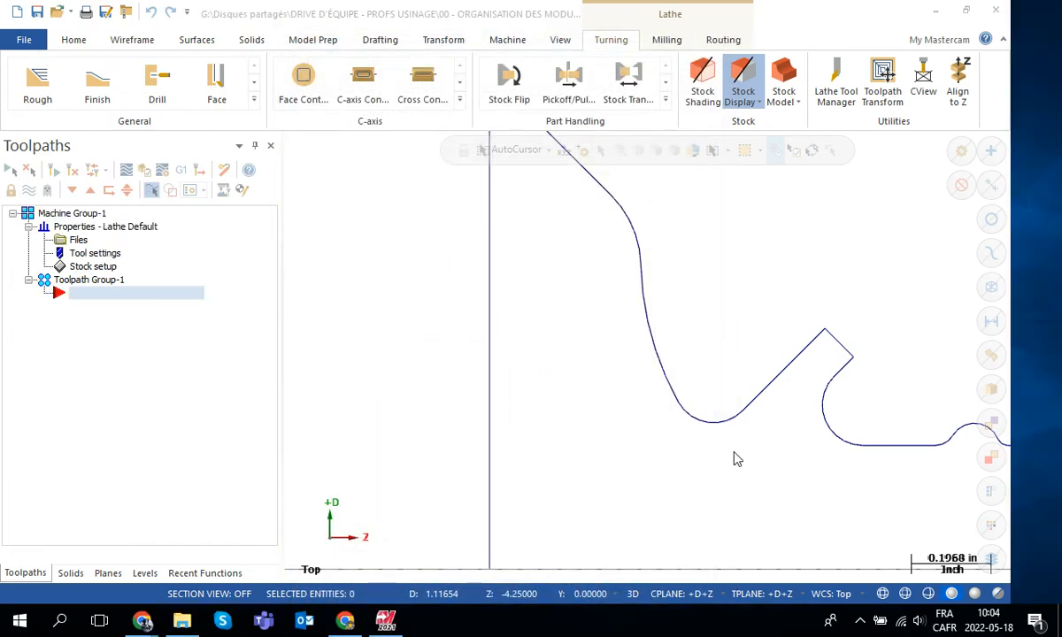
Step: Refit the program window to the screen and examine the stock and chuck jaw boundaries around the part profile
{"action": "double_click", "coordinate": [880, 19]}
{"action": "double_click", "coordinate": [802, 122]}
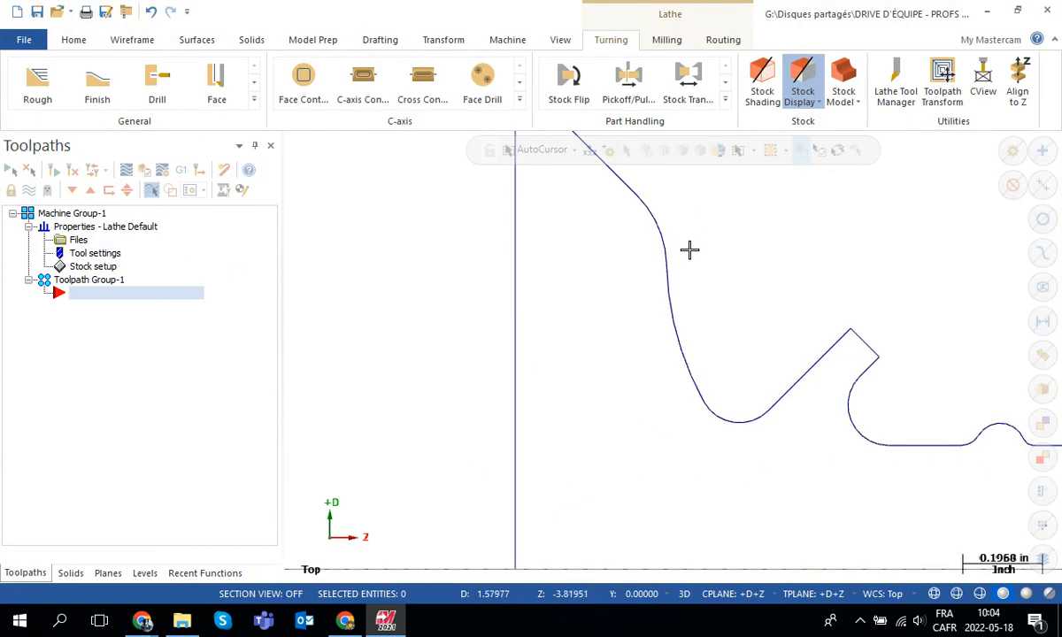
{"action": "scroll", "coordinate": [690, 276], "scroll_direction": "down", "scroll_amount": 10}
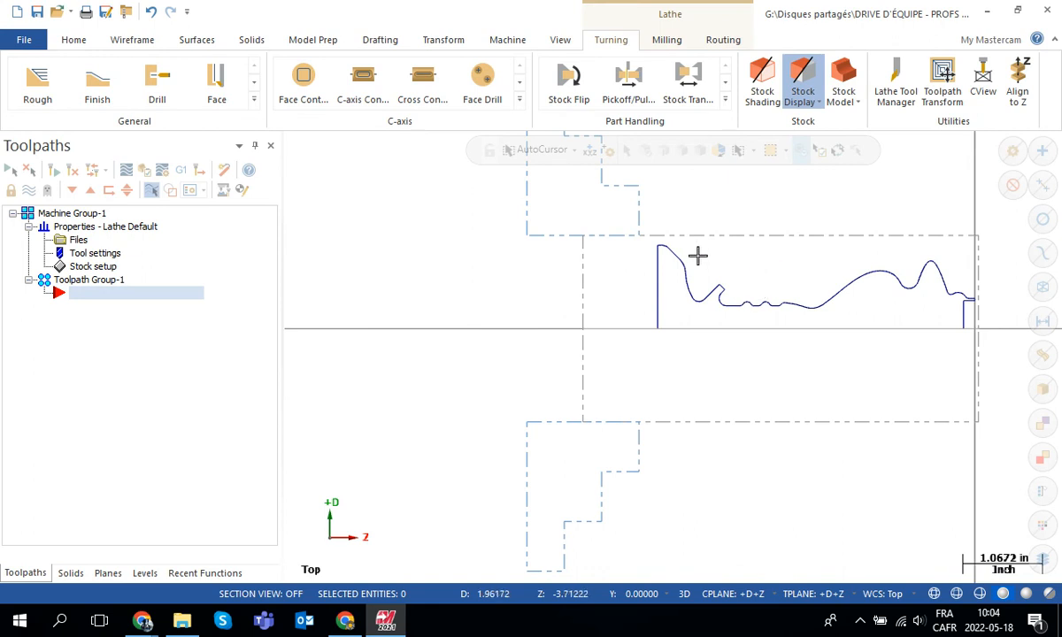
{"action": "scroll", "coordinate": [664, 238], "scroll_direction": "up", "scroll_amount": 4}
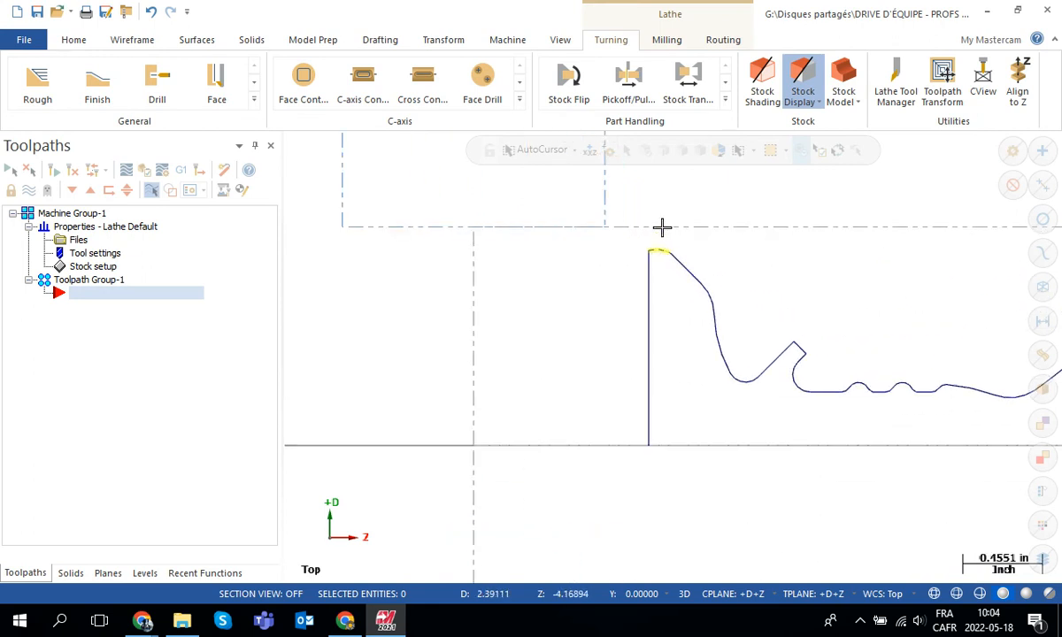
{"action": "scroll", "coordinate": [726, 254], "scroll_direction": "down", "scroll_amount": 4}
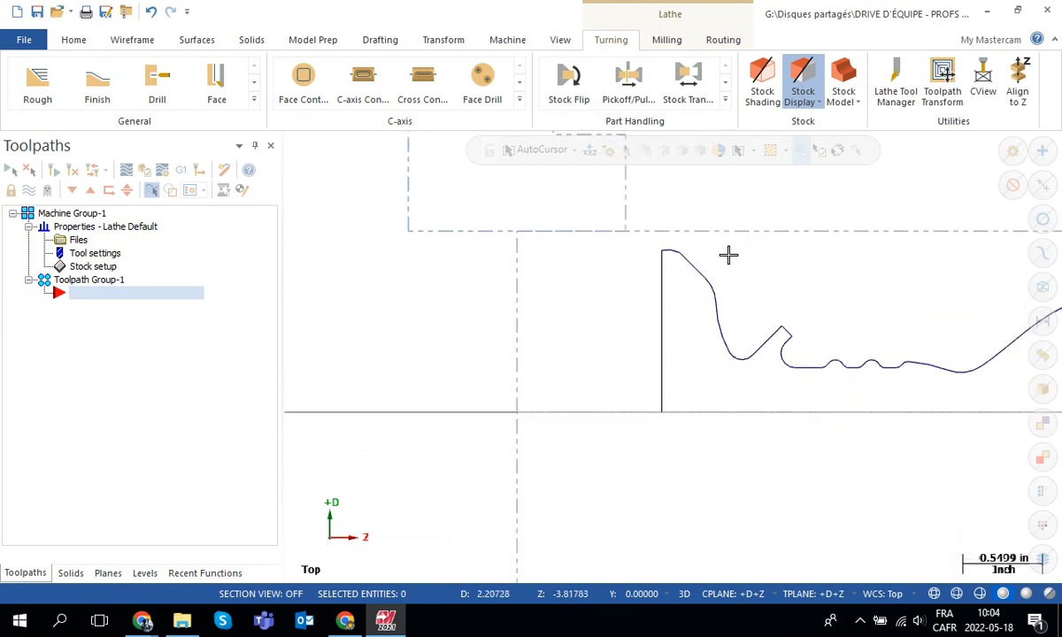
{"action": "middle_click_drag", "start_coordinate": [795, 266], "coordinate": [549, 256]}
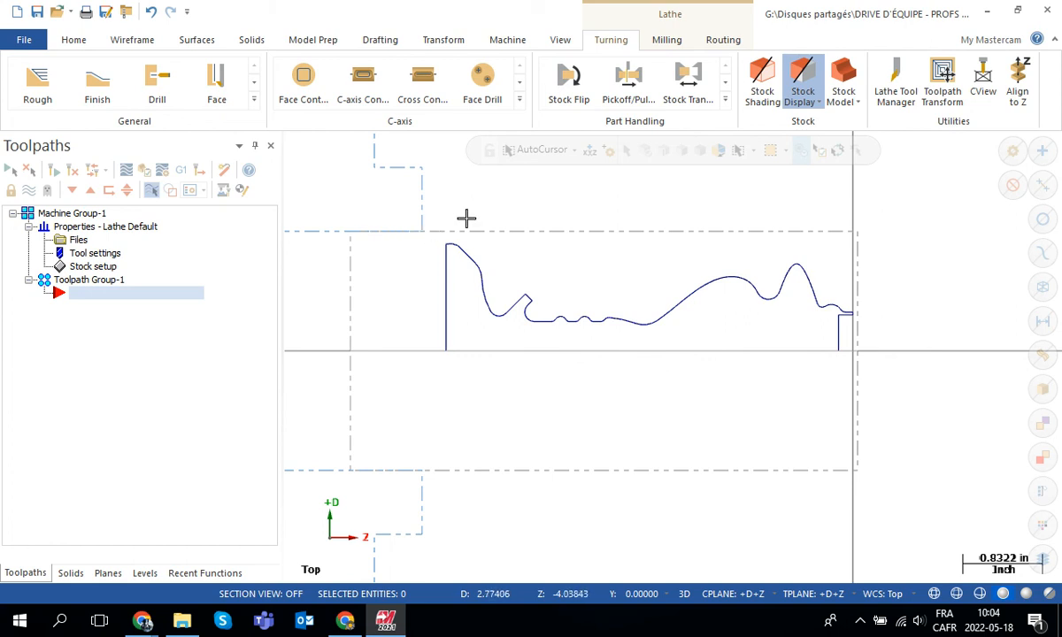
{"action": "scroll", "coordinate": [475, 208], "scroll_direction": "down", "scroll_amount": 3}
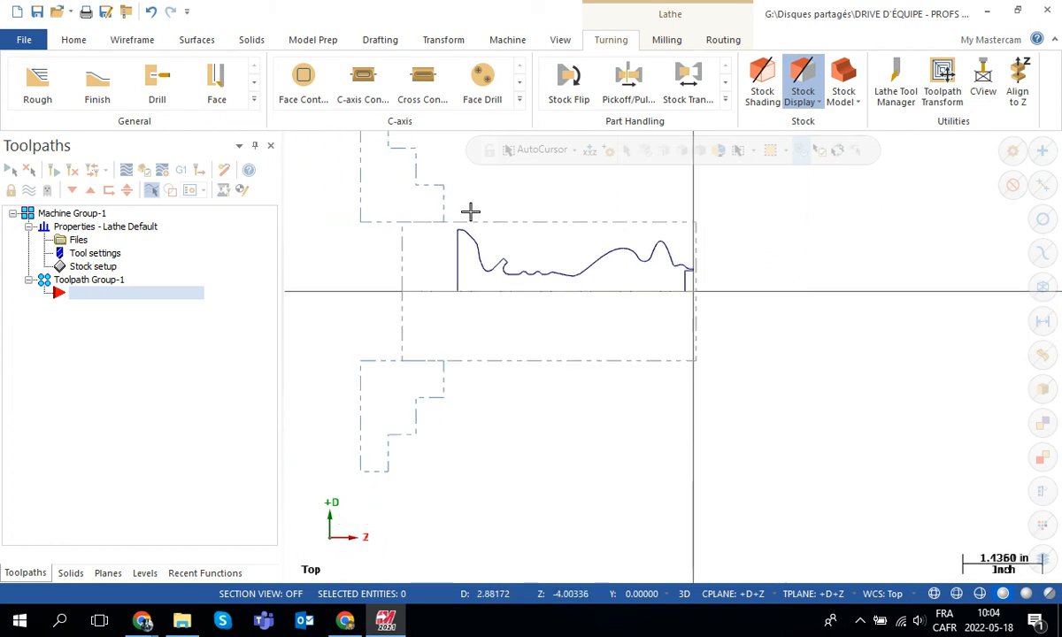
{"action": "middle_click_drag", "start_coordinate": [467, 183], "coordinate": [558, 252]}
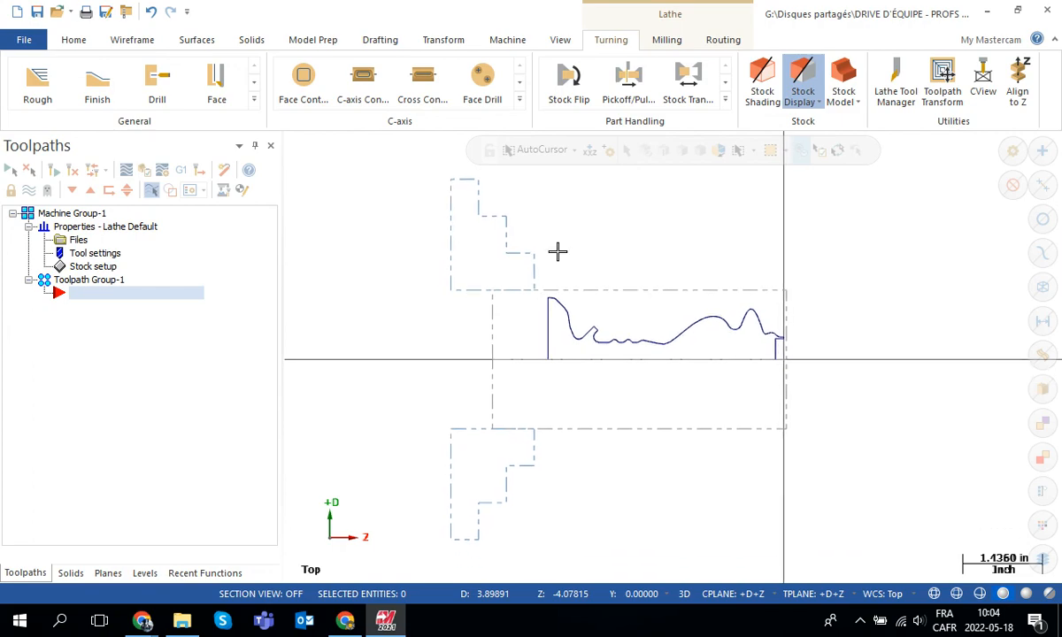